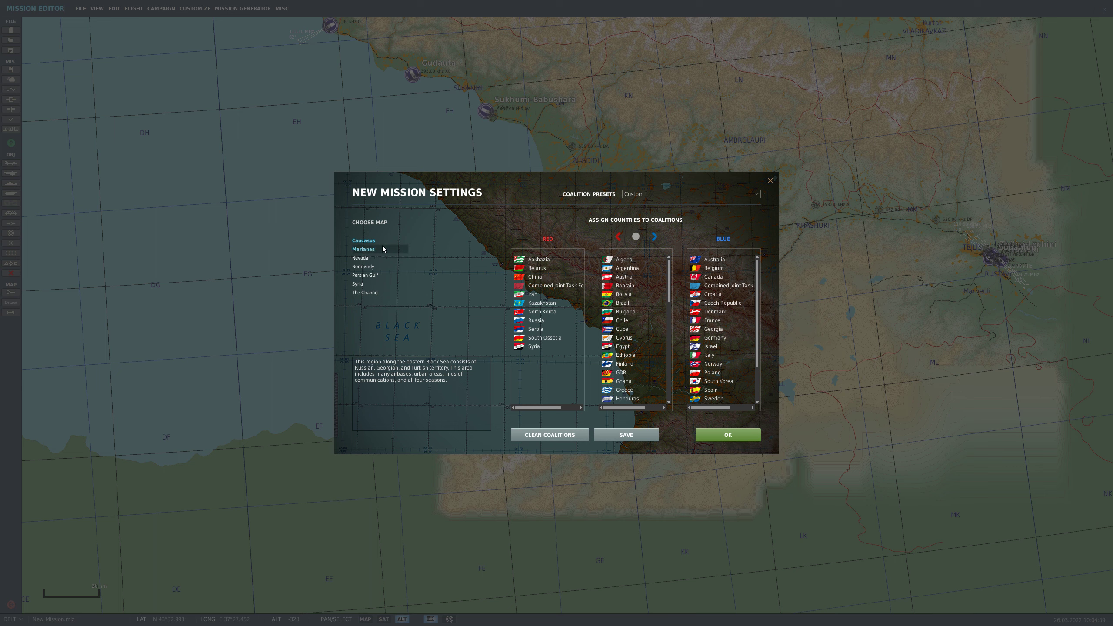
# Step: Create a new mission on the Caucasus map with the Custom coalition preset
pyautogui.click(645, 194)
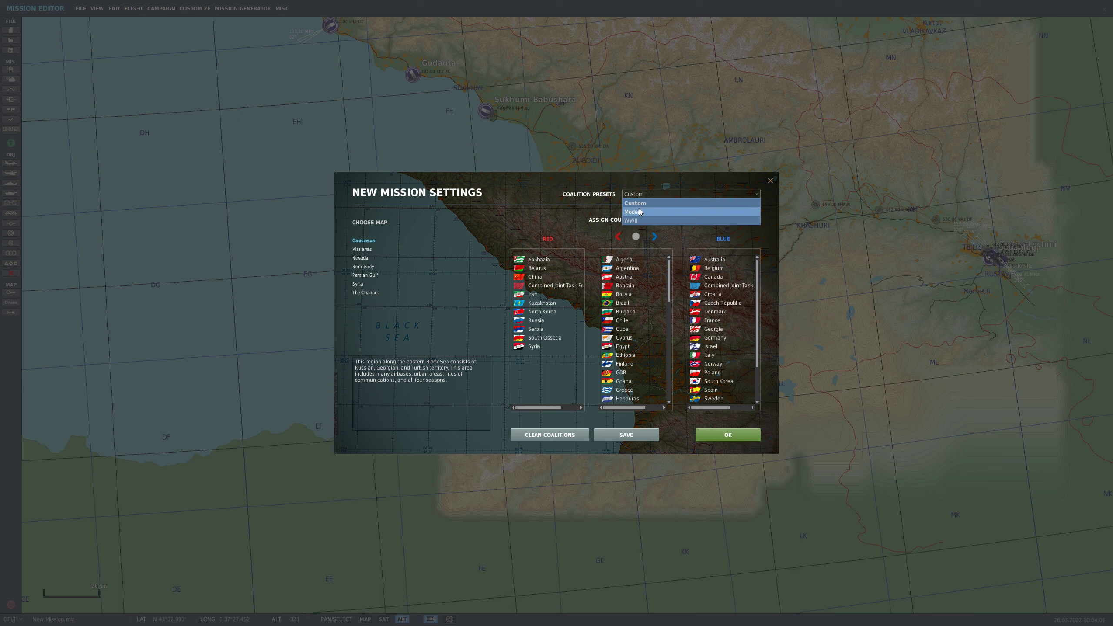
pyautogui.click(644, 203)
pyautogui.click(727, 434)
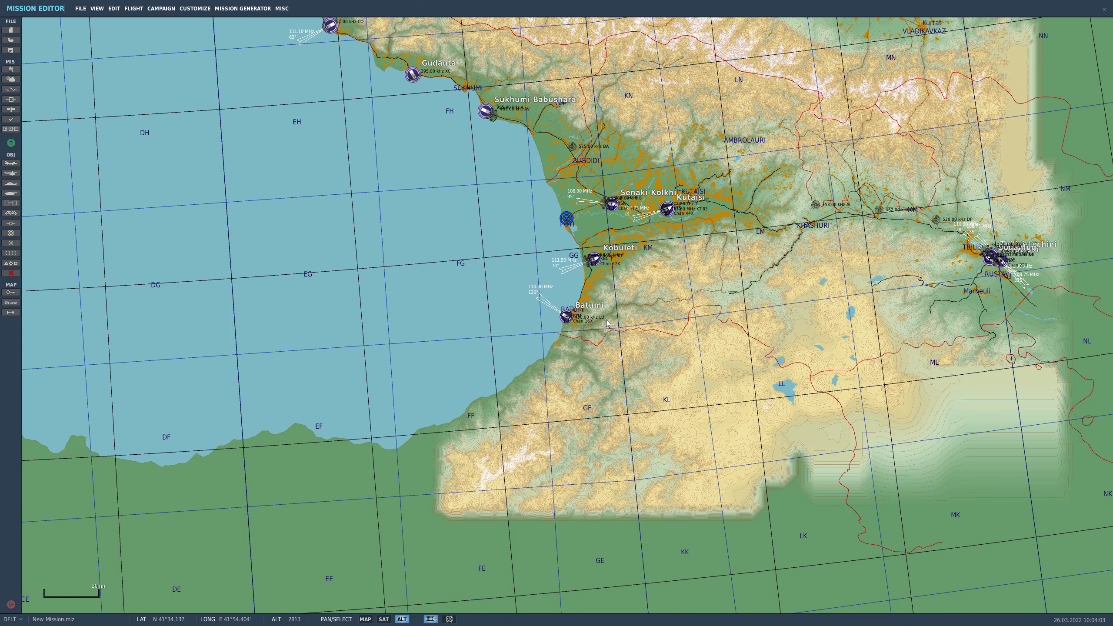
# Step: Add a USA A-10C II airplane group at the eastern end of the Kobuleti runway
pyautogui.scroll(3, 594, 262)
pyautogui.scroll(5, 594, 262)
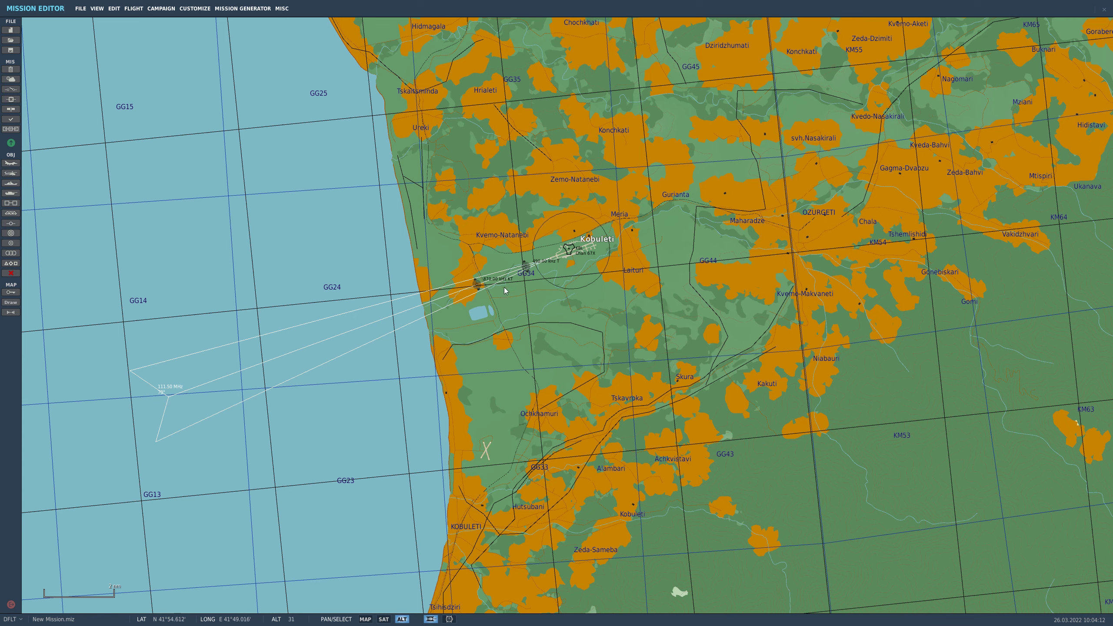
pyautogui.scroll(3, 518, 236)
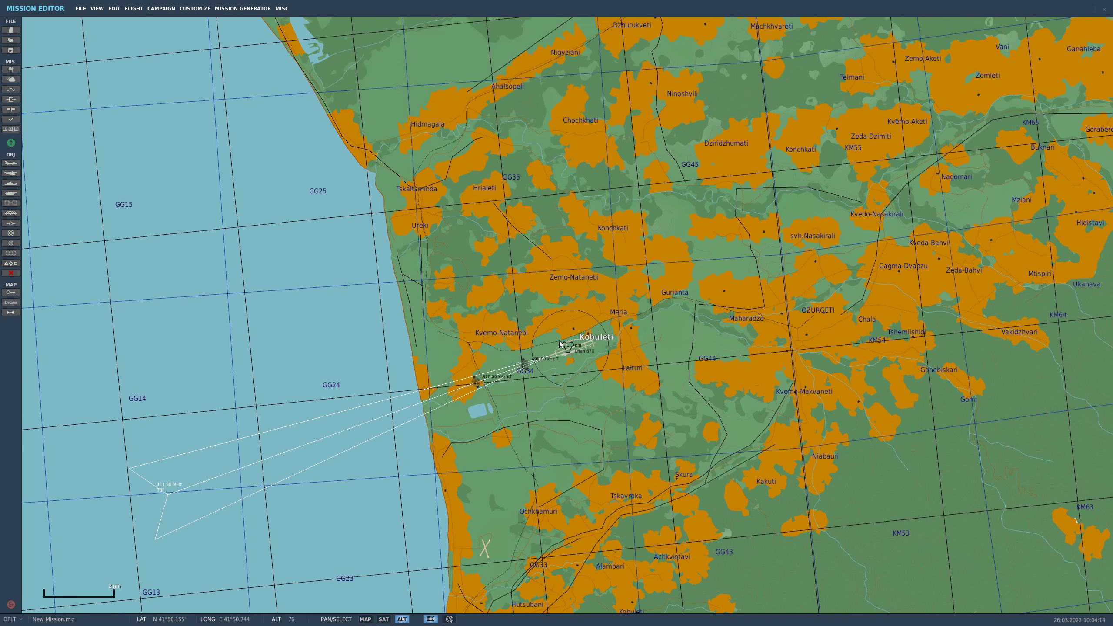
pyautogui.scroll(2, 609, 333)
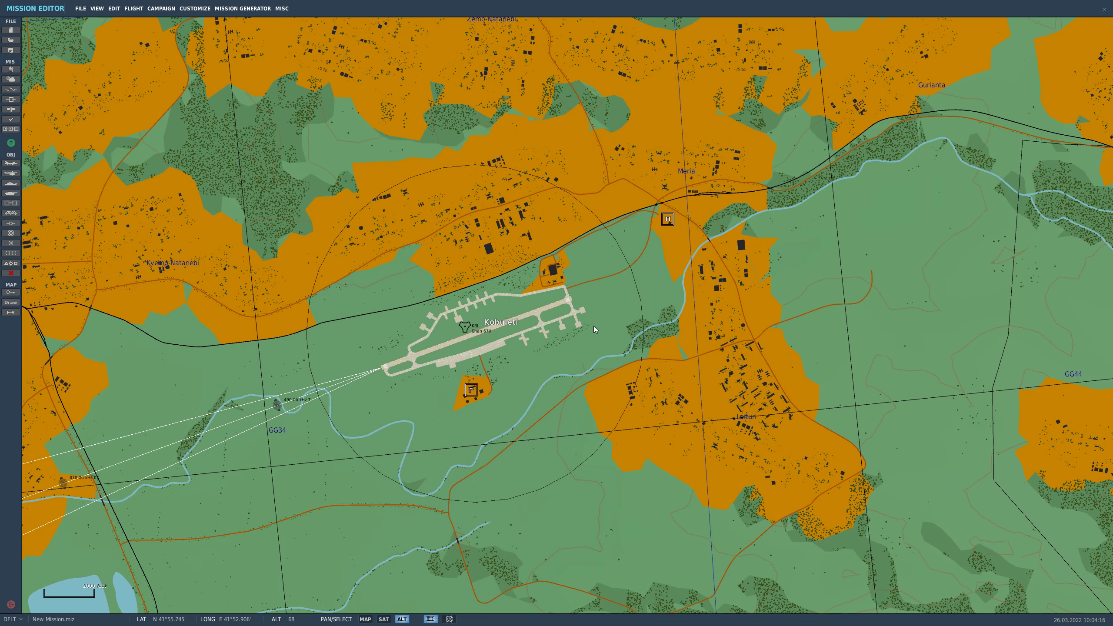
pyautogui.click(16, 163)
pyautogui.click(1025, 94)
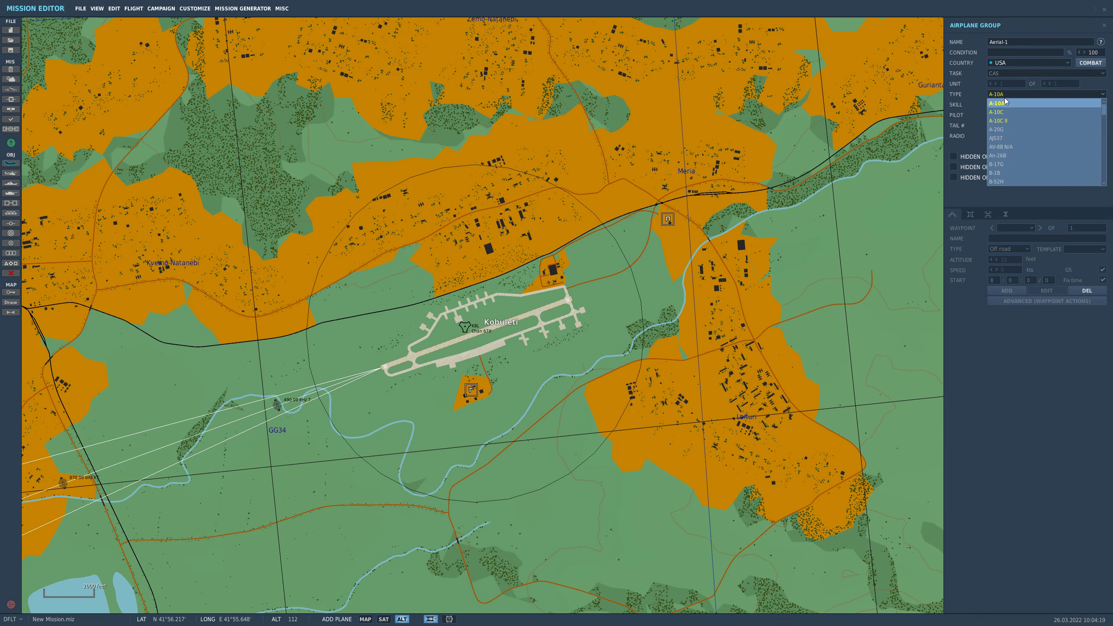
pyautogui.click(1009, 125)
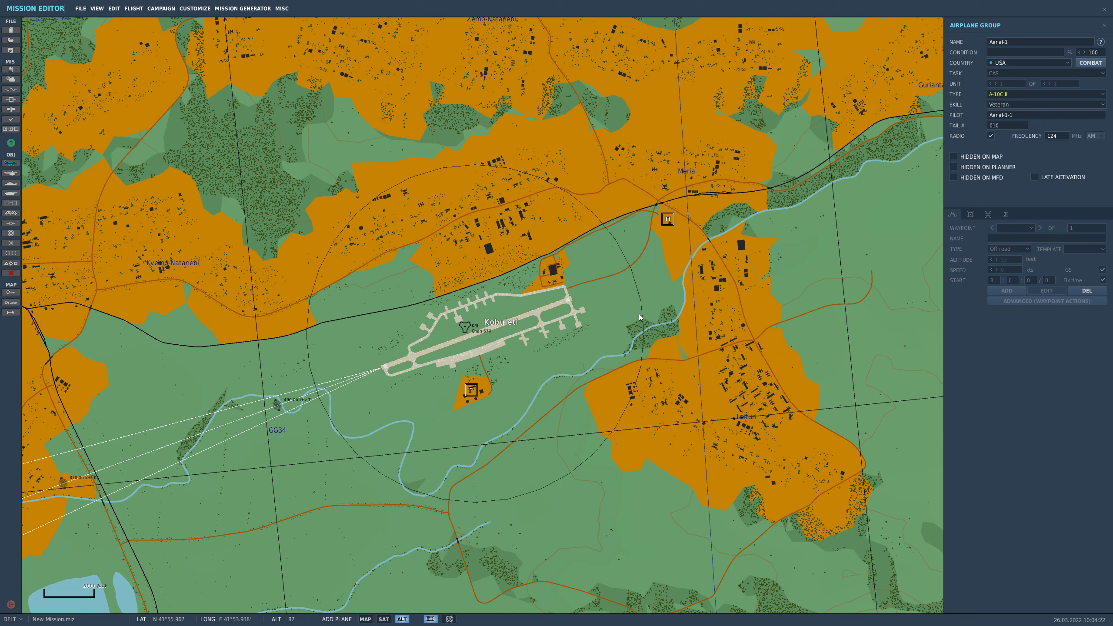
pyautogui.click(568, 299)
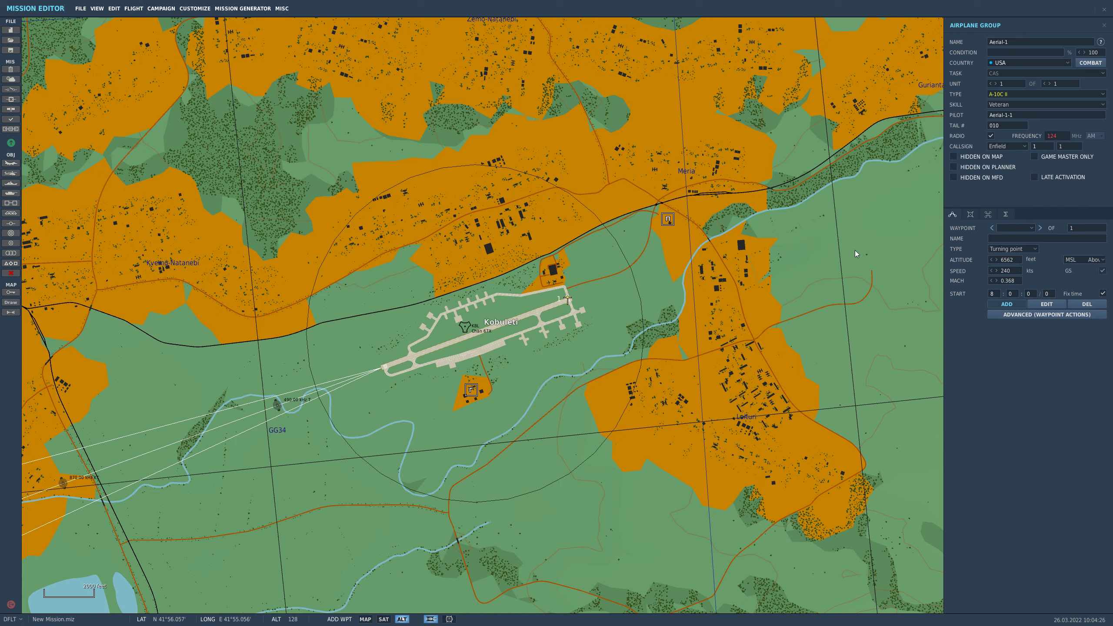
# Step: Set the plane's skill to Player and its starting waypoint type to Takeoff from ground hot
pyautogui.click(1001, 105)
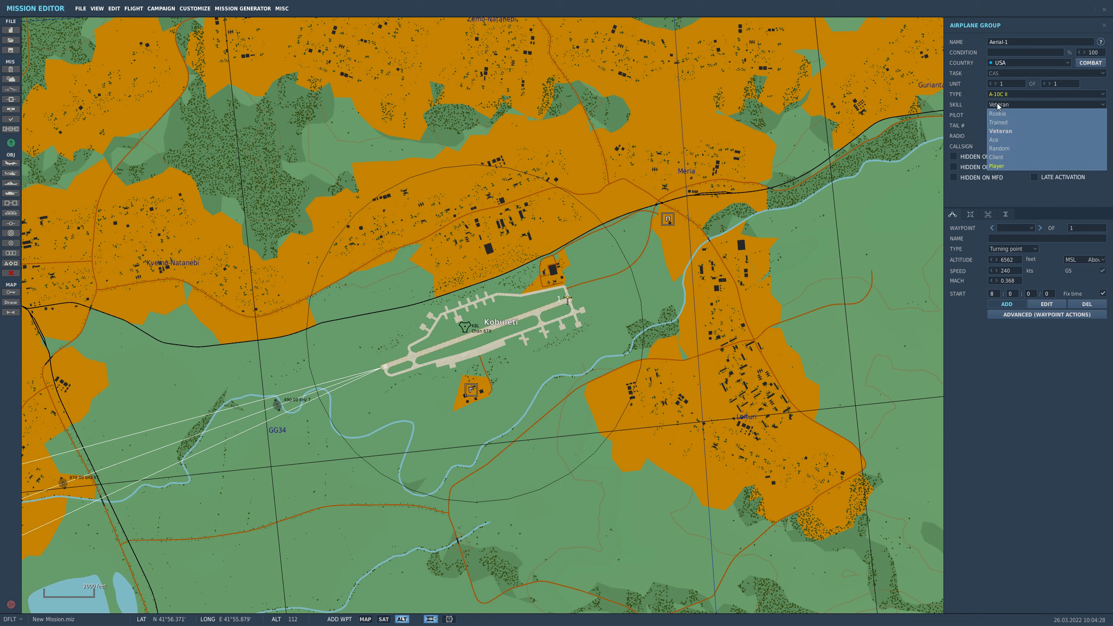
pyautogui.click(998, 167)
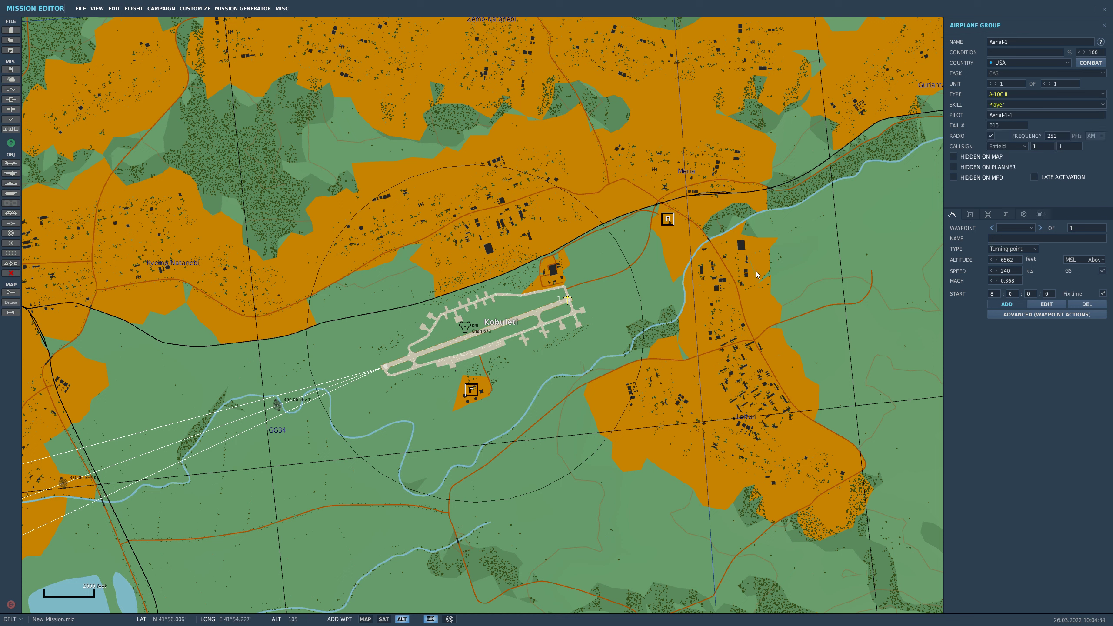
pyautogui.click(1005, 306)
pyautogui.click(1012, 249)
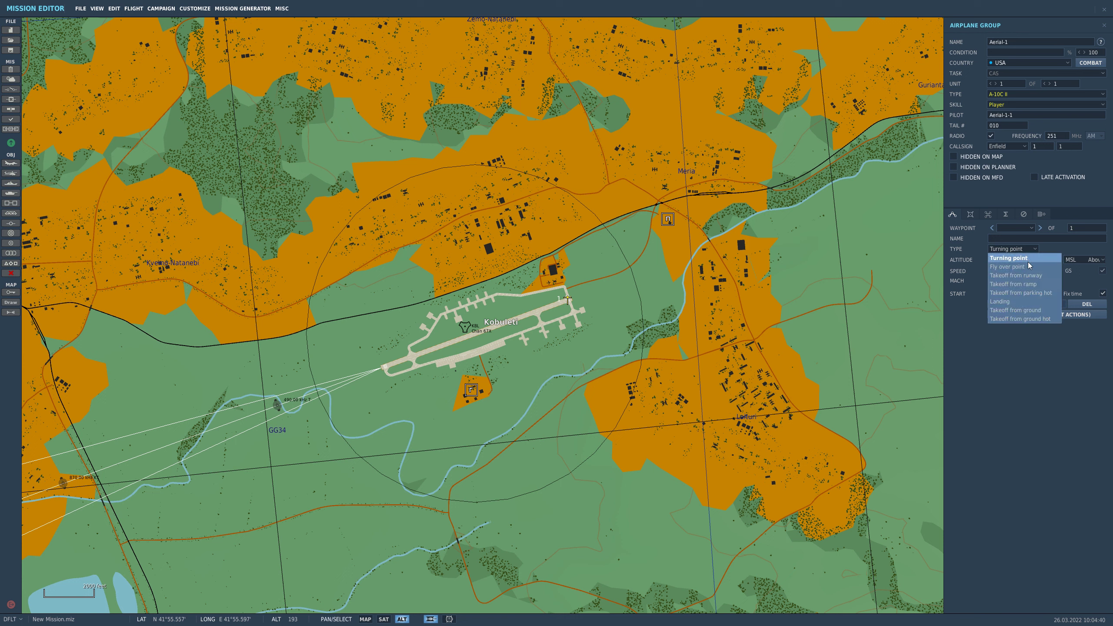
pyautogui.click(1018, 320)
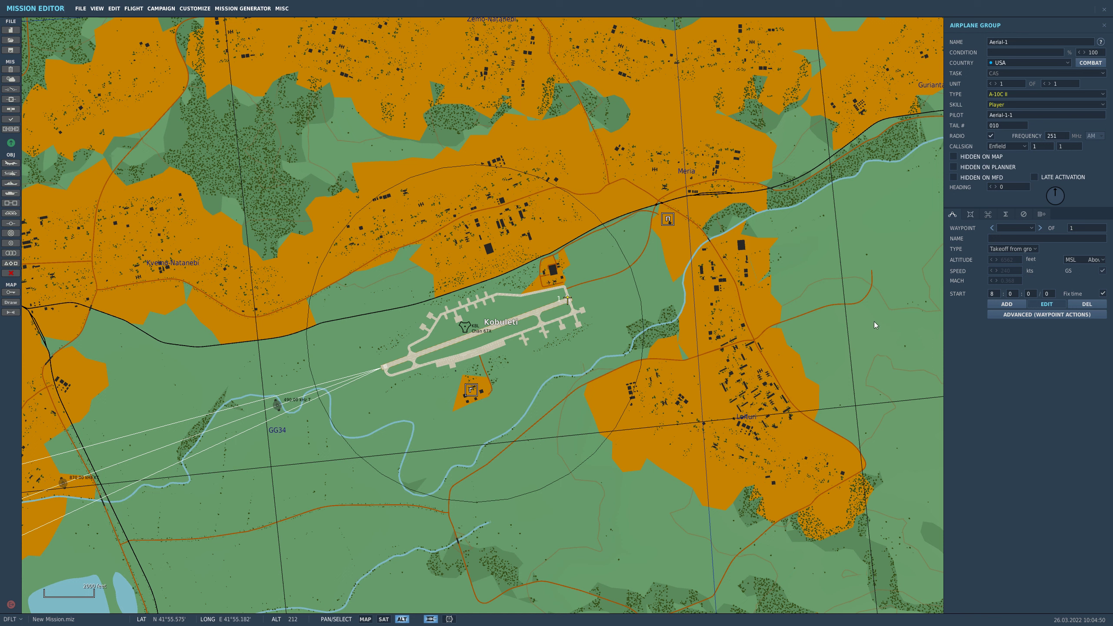
# Step: Add a waypoint where the two runways of the X-shaped airfield southwest of Kobuleti cross
pyautogui.moveTo(654, 419); pyautogui.dragTo(664, 380, button='right')
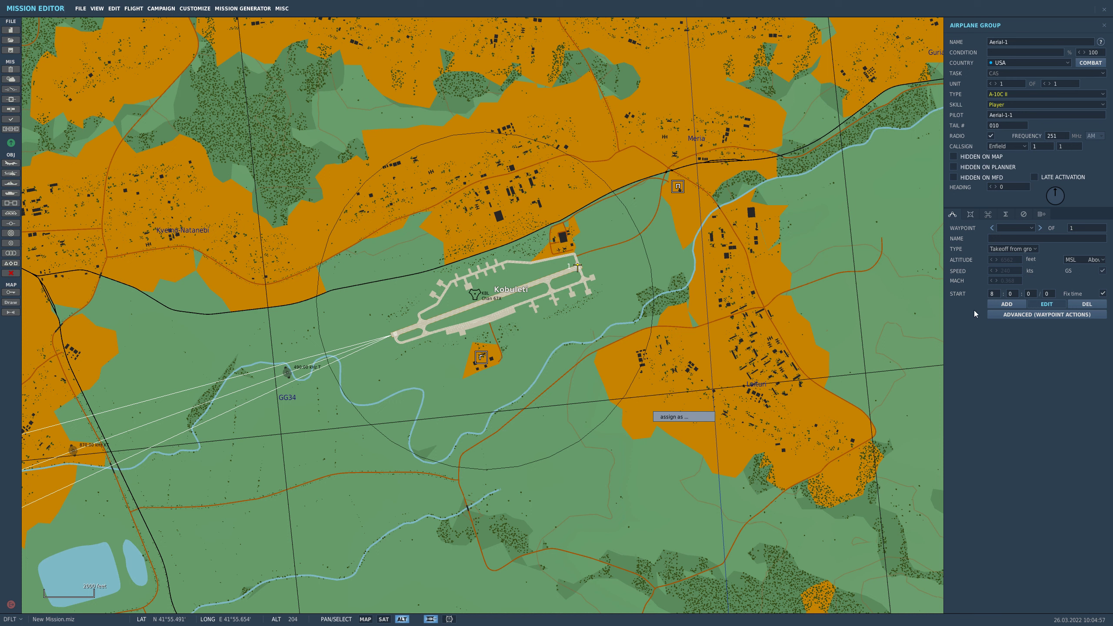
pyautogui.click(998, 307)
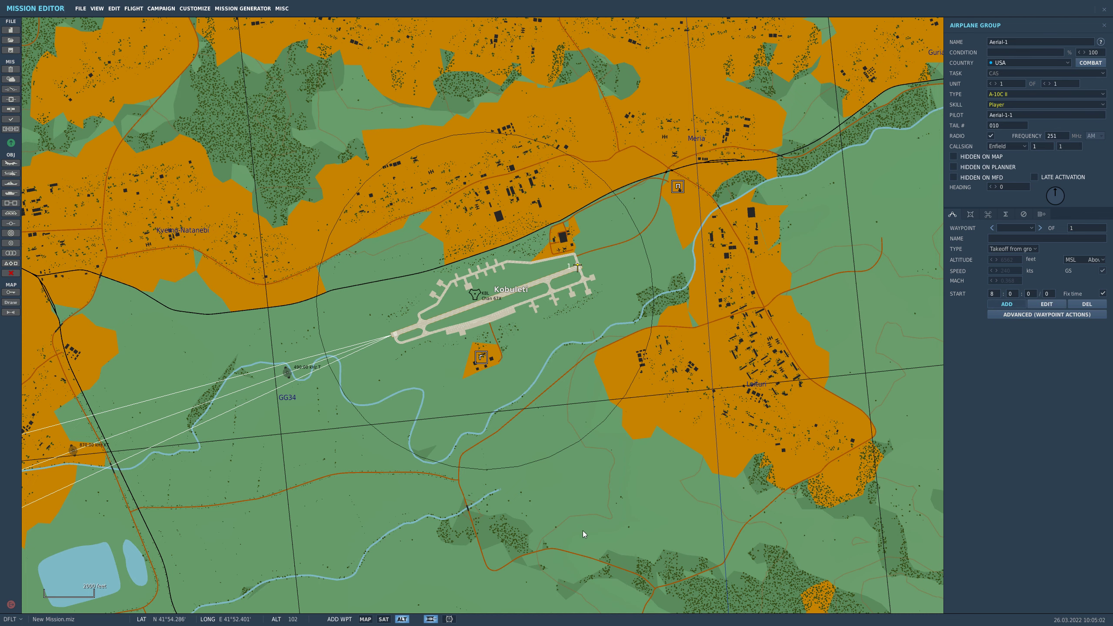
pyautogui.moveTo(594, 525); pyautogui.dragTo(666, 308, button='right')
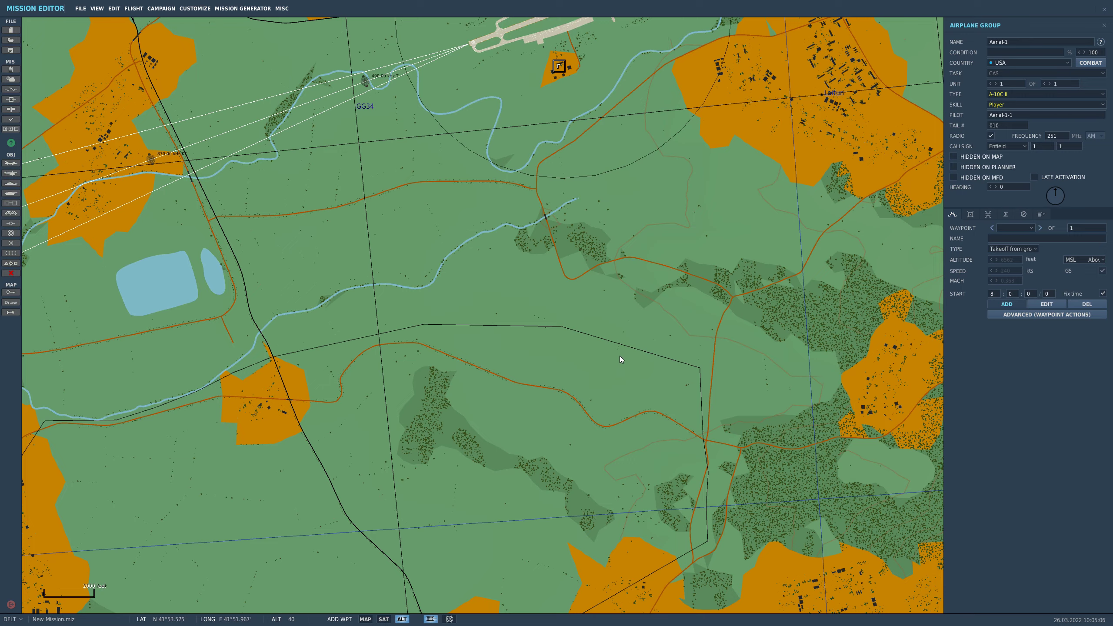
pyautogui.moveTo(620, 359); pyautogui.dragTo(616, 244, button='right')
pyautogui.scroll(3, 469, 340)
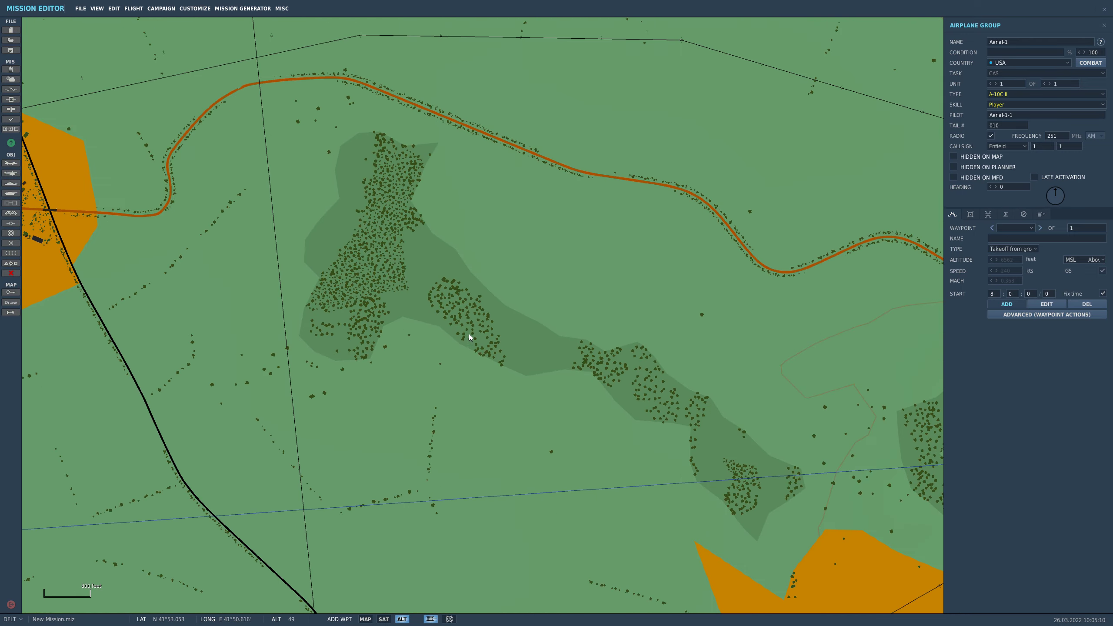
pyautogui.scroll(-5, 468, 334)
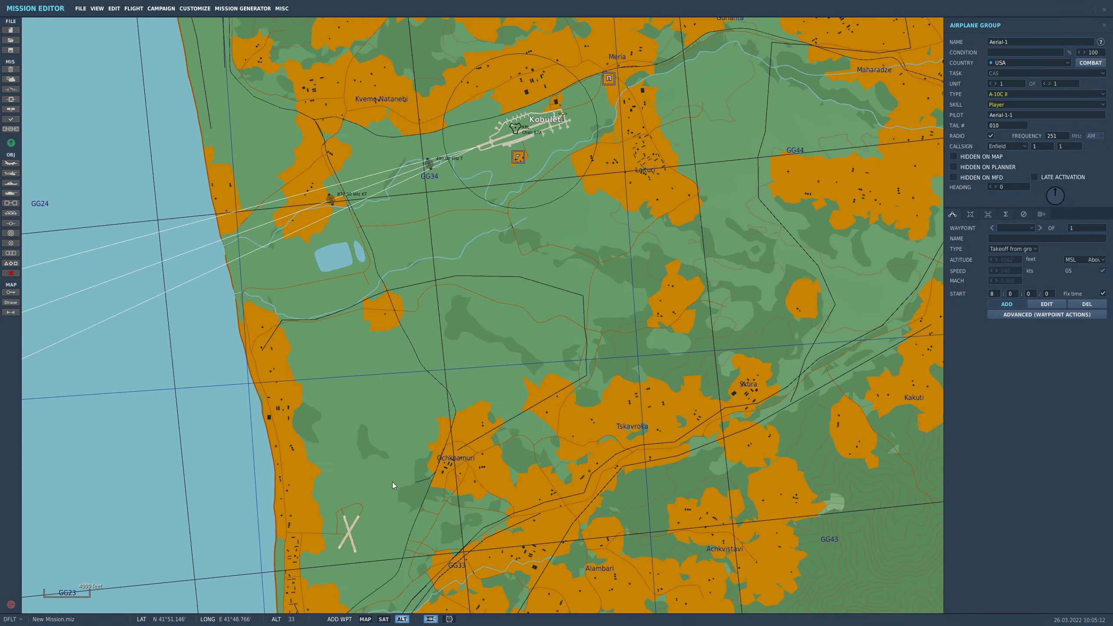
pyautogui.moveTo(392, 485); pyautogui.dragTo(579, 300, button='right')
pyautogui.scroll(4, 536, 349)
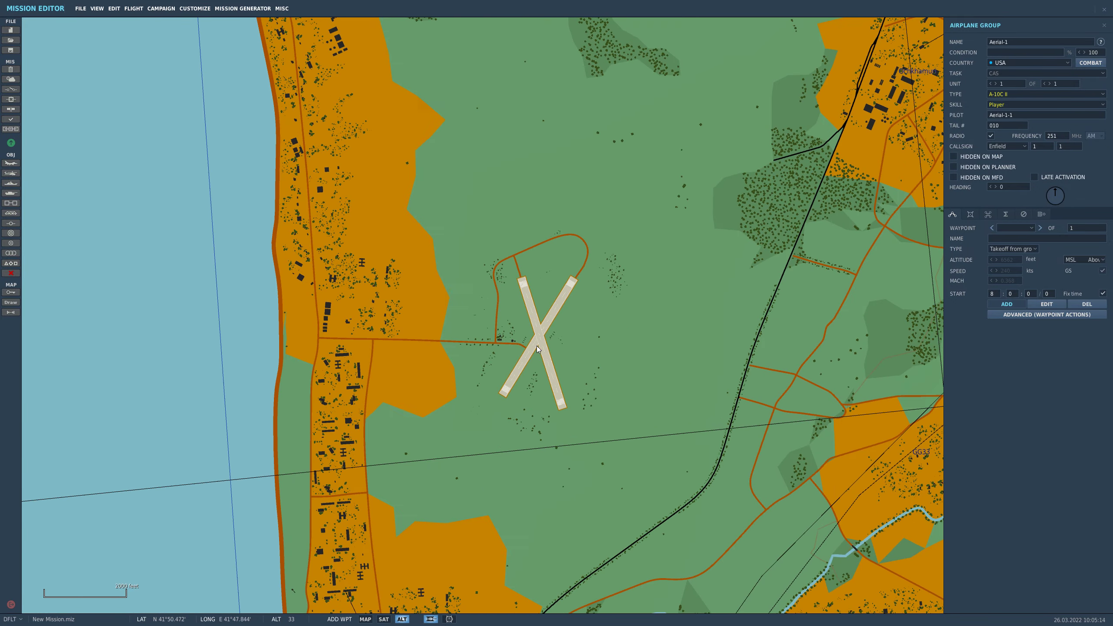
pyautogui.scroll(4, 538, 349)
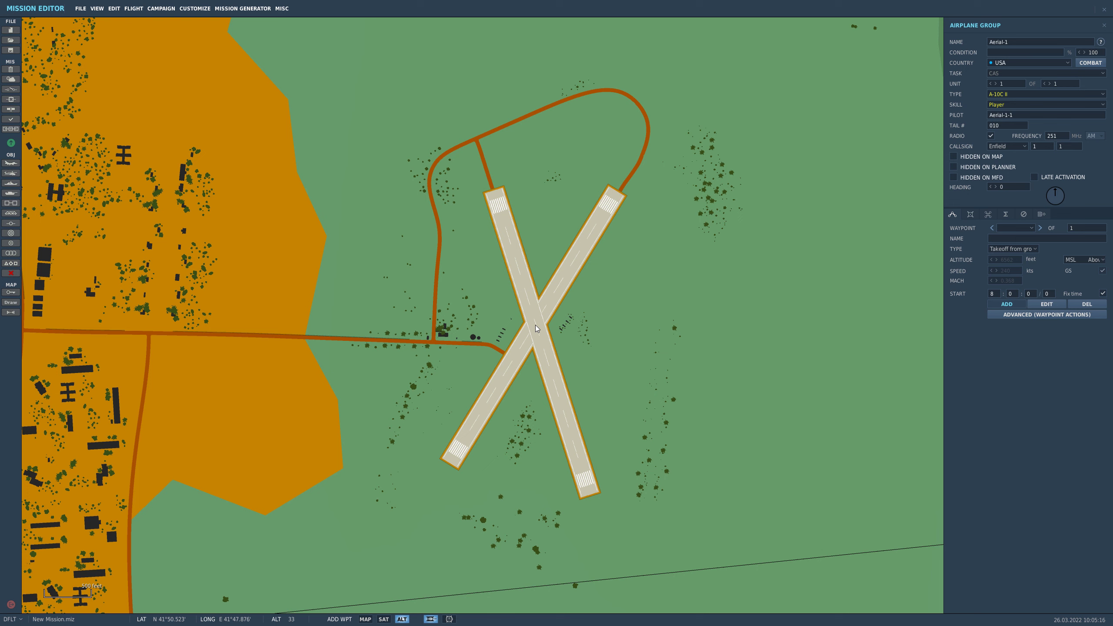
pyautogui.click(536, 325)
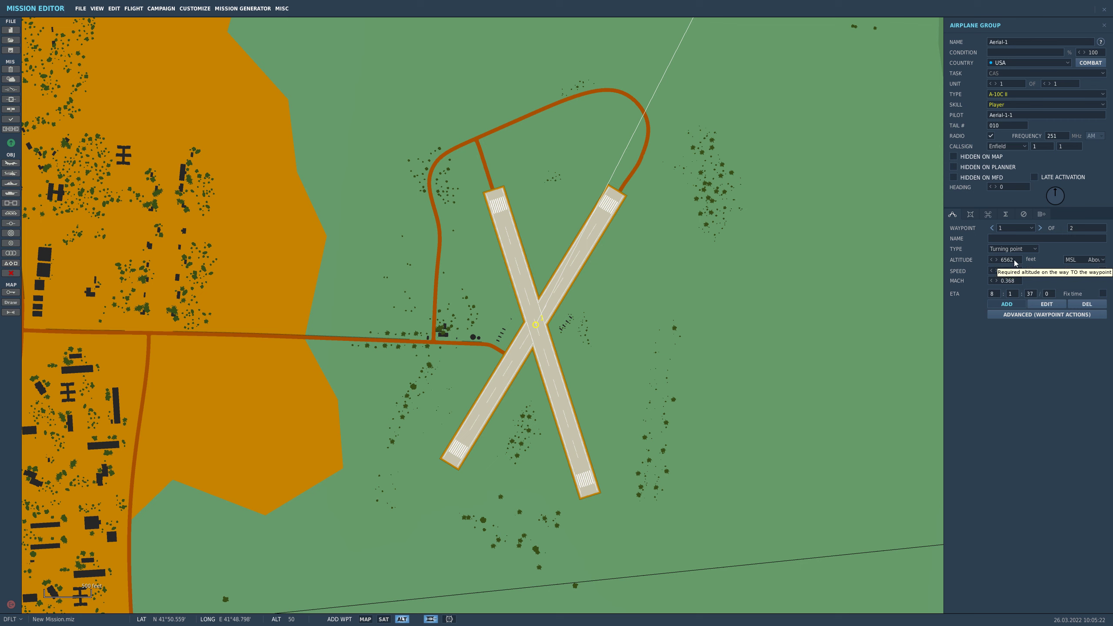
# Step: Set waypoint 1's altitude to 33 feet and its speed to 132 kts, and finish editing the route
pyautogui.moveTo(1014, 260); pyautogui.dragTo(989, 275)
pyautogui.write('01')
pyautogui.write('0')
pyautogui.click(985, 377)
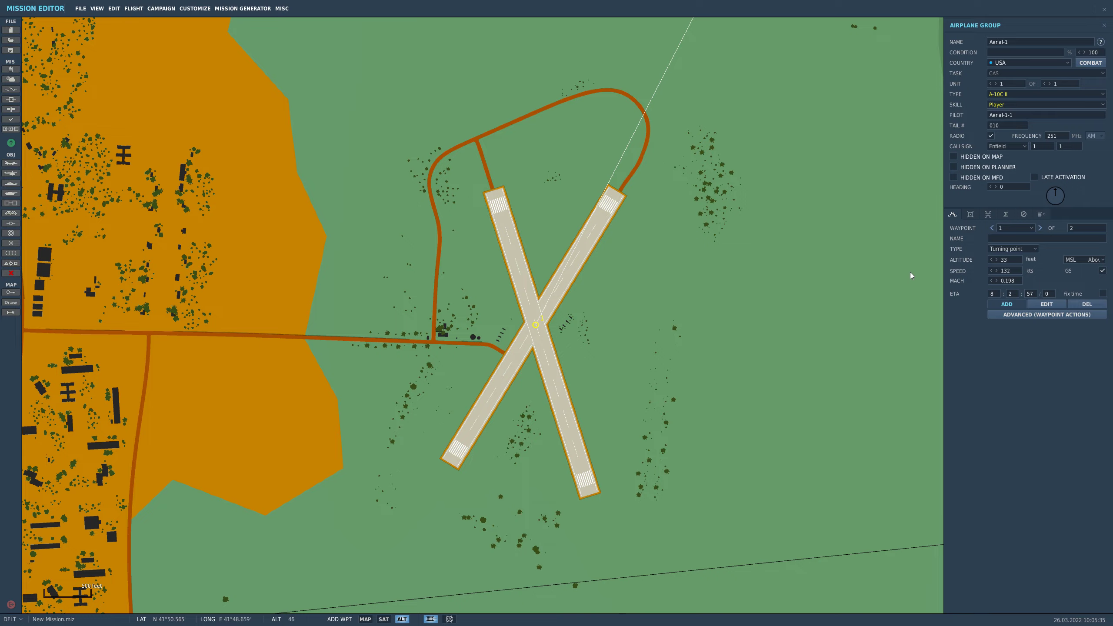
pyautogui.click(1021, 307)
pyautogui.click(662, 306)
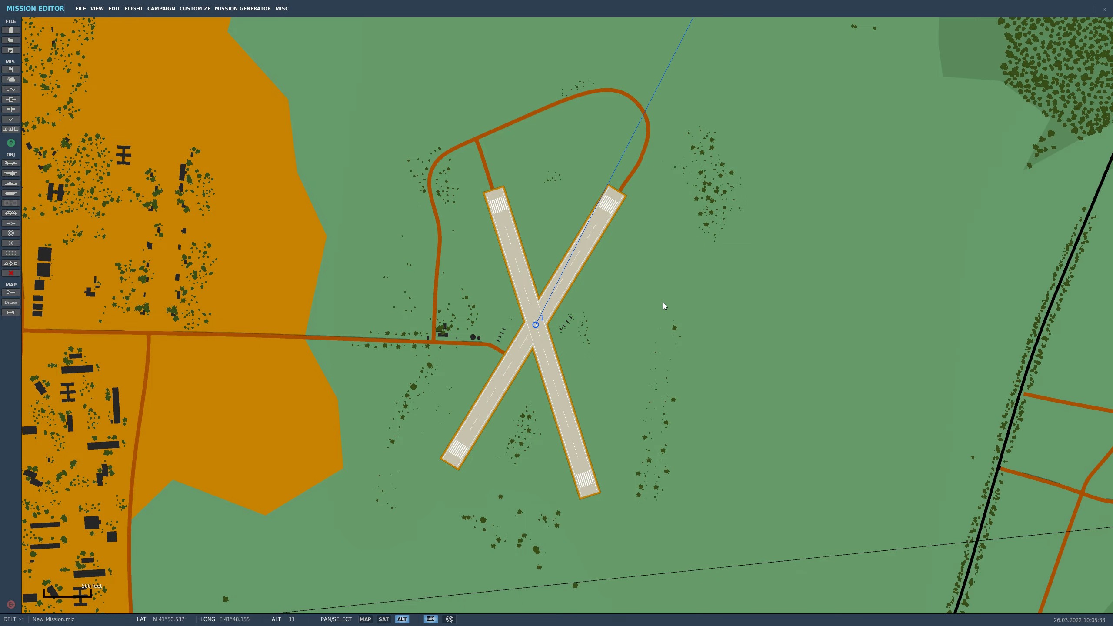
# Step: Select the A-10C II on the Kobuleti runway and open its paint and loadout settings
pyautogui.scroll(-6, 708, 298)
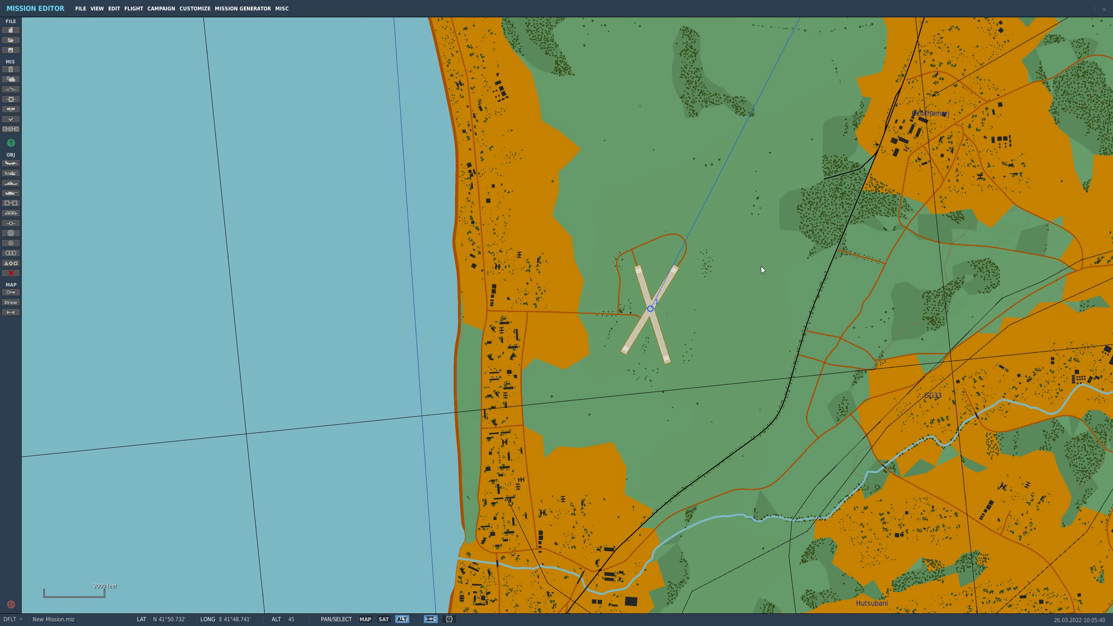
pyautogui.moveTo(789, 200); pyautogui.dragTo(561, 325)
pyautogui.scroll(-3, 586, 304)
pyautogui.moveTo(678, 202); pyautogui.dragTo(624, 427)
pyautogui.moveTo(692, 292); pyautogui.dragTo(614, 582)
pyautogui.scroll(4, 654, 381)
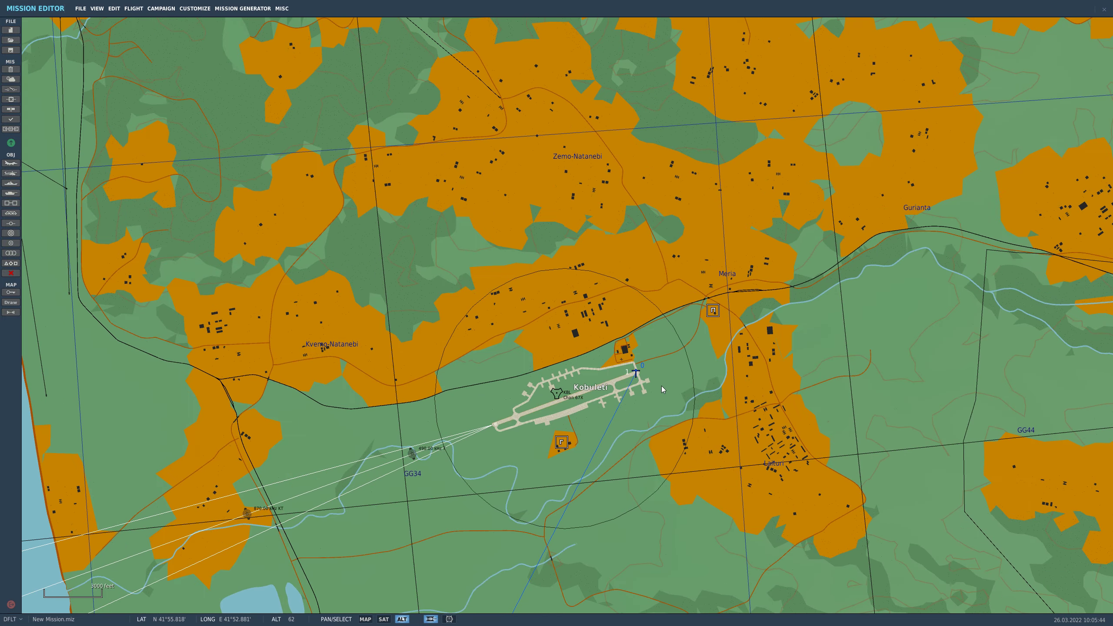
pyautogui.scroll(2, 648, 371)
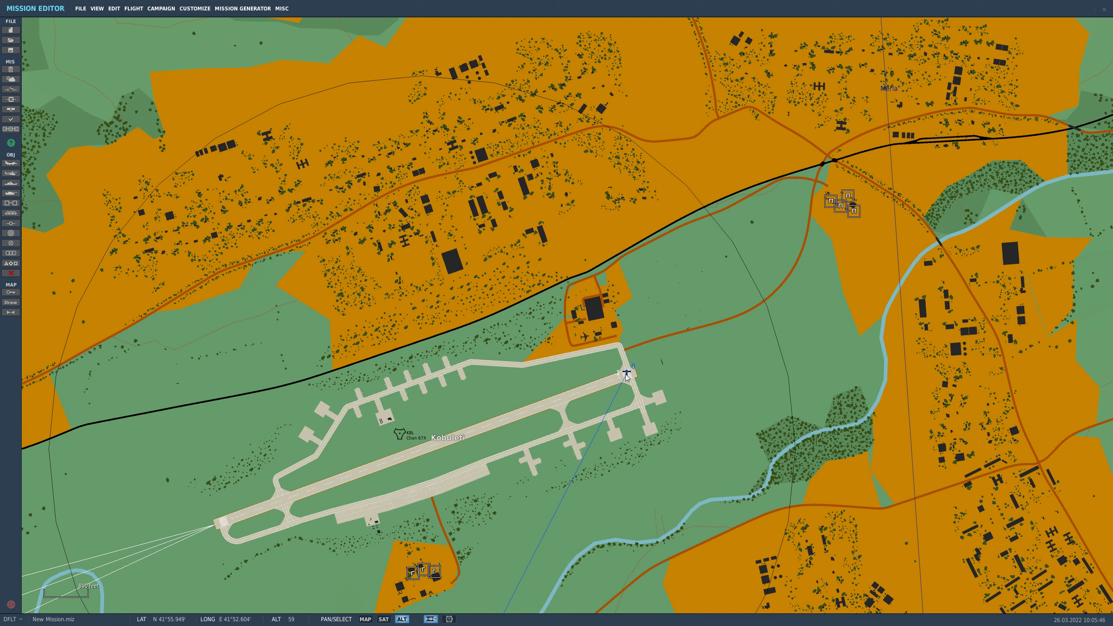
pyautogui.click(627, 374)
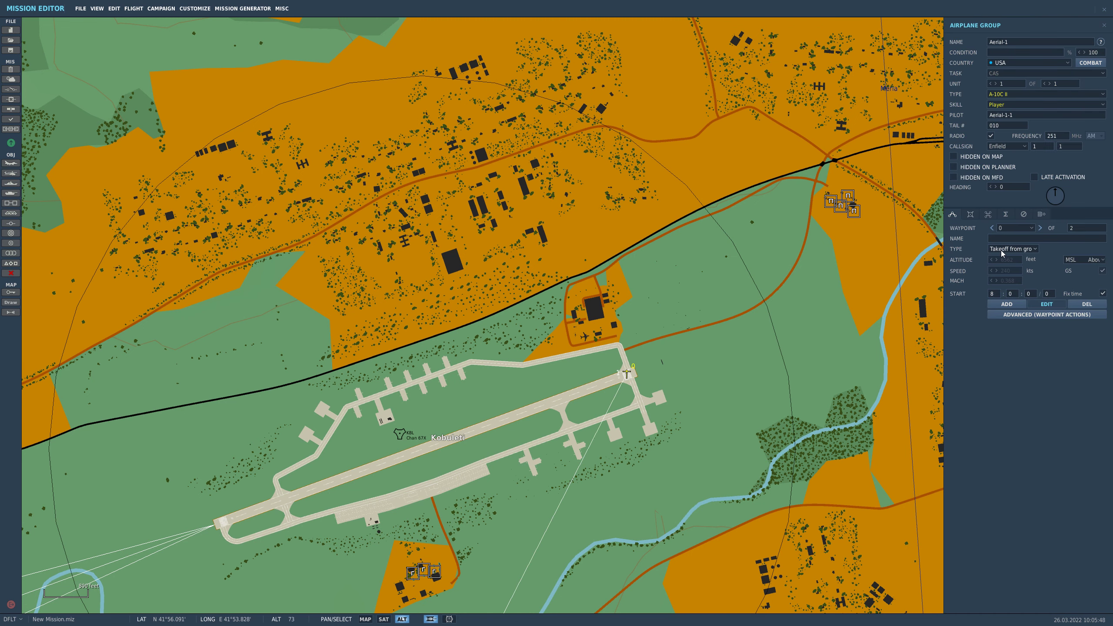
pyautogui.click(970, 214)
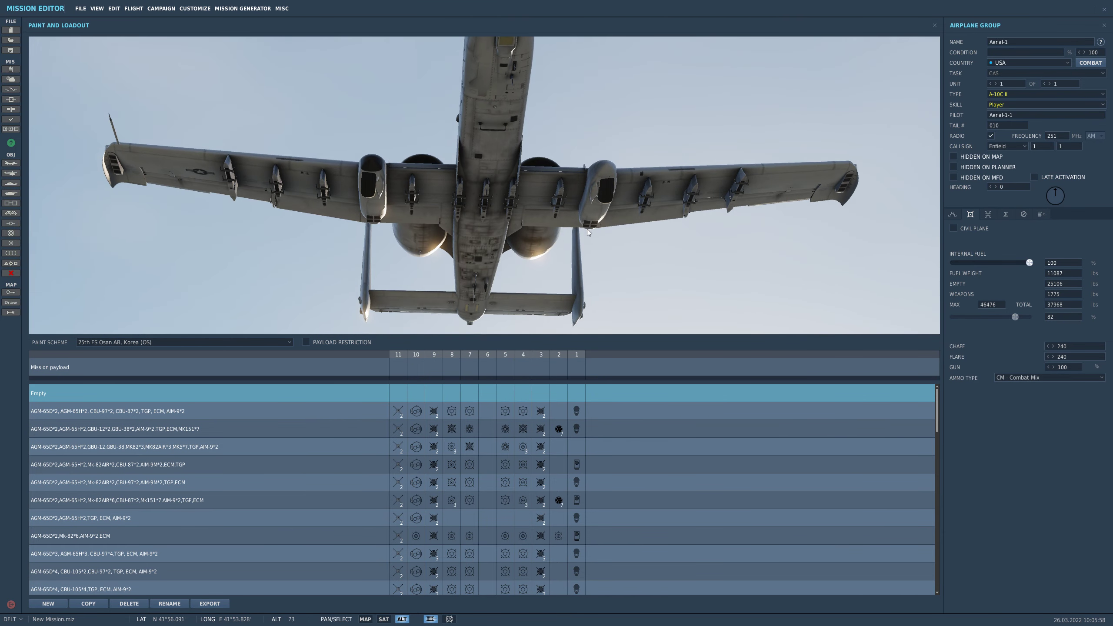
# Step: Try a payload with a pod on station 10 and a bomb on station 6, and restore the Empty loadout
pyautogui.click(421, 367)
pyautogui.moveTo(462, 390)
pyautogui.click(533, 388)
pyautogui.click(488, 367)
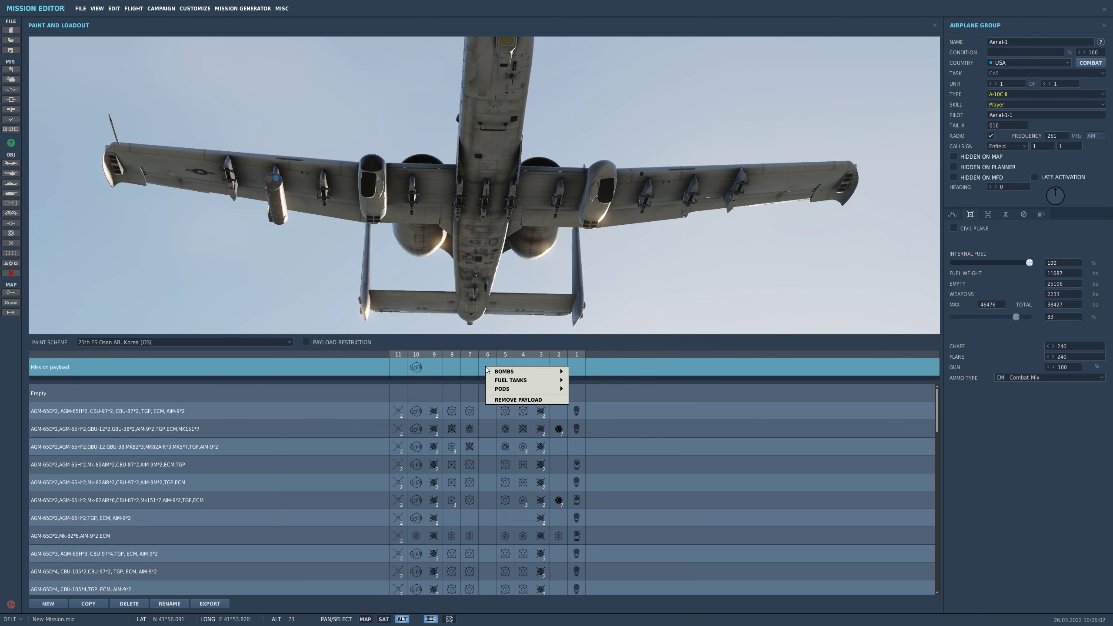
pyautogui.moveTo(526, 371)
pyautogui.click(599, 416)
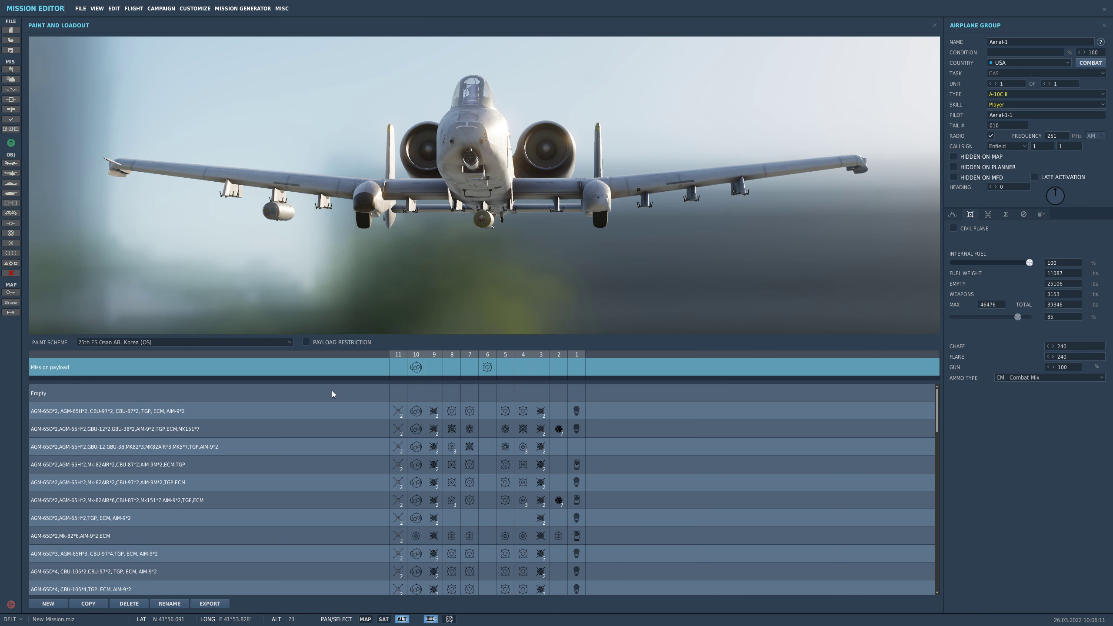
pyautogui.click(438, 386)
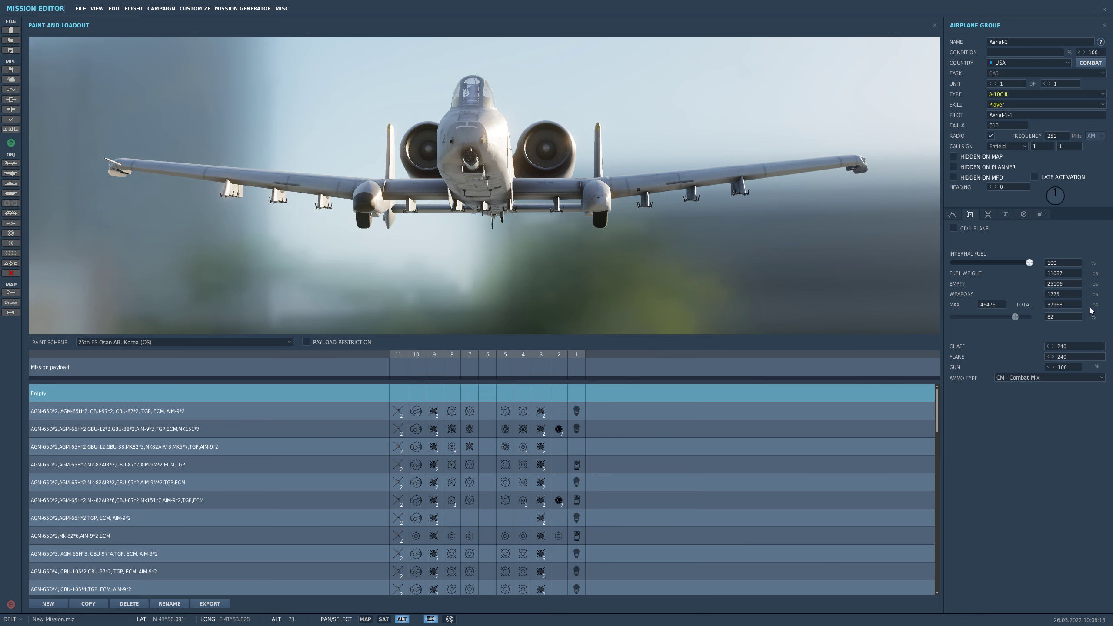
# Step: Reduce the A-10C II's internal fuel to 52% and close the airplane group settings
pyautogui.moveTo(1030, 263); pyautogui.dragTo(991, 267)
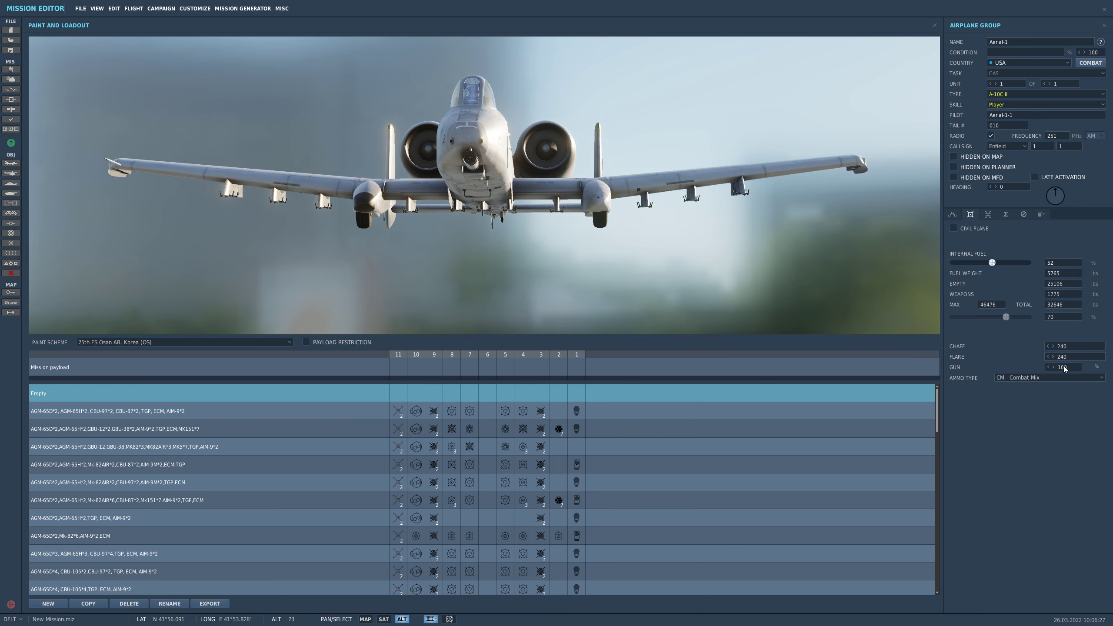
pyautogui.click(1061, 376)
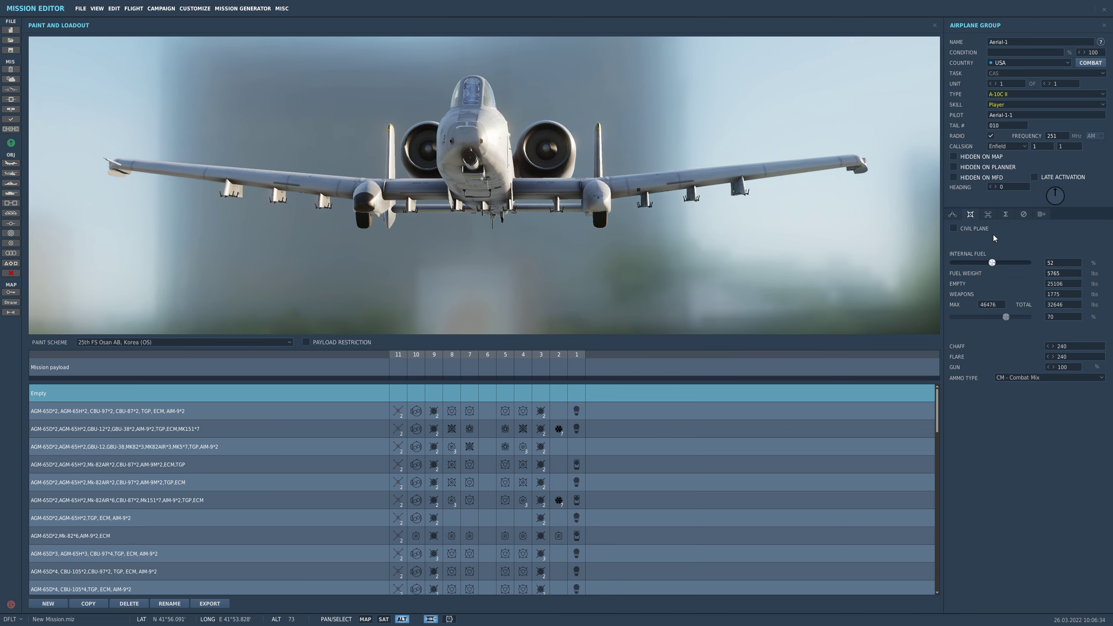
pyautogui.click(1104, 25)
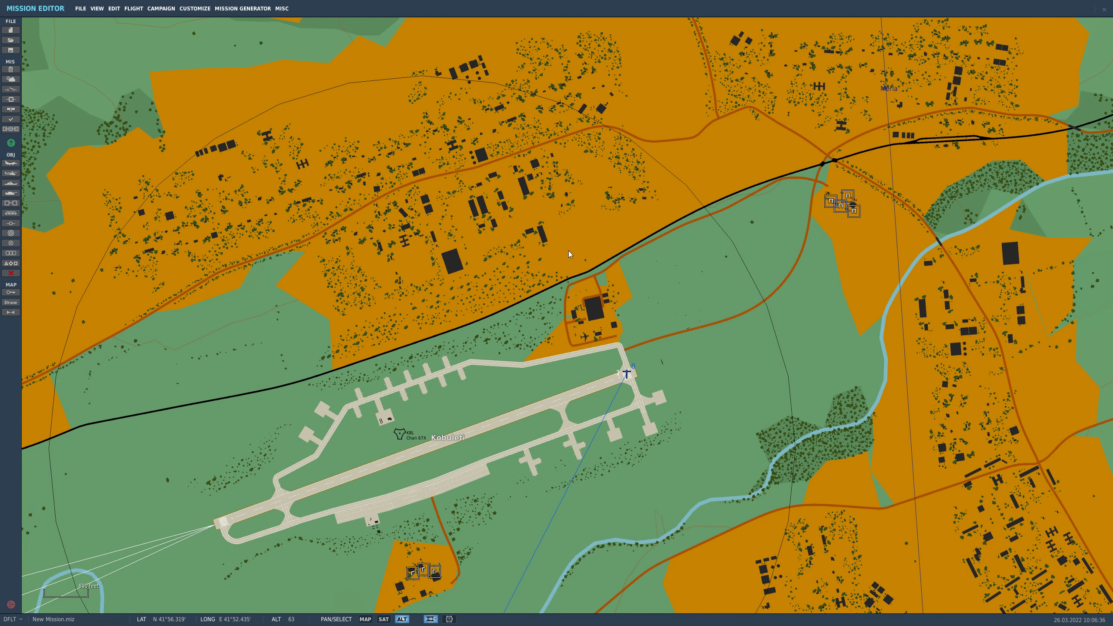
pyautogui.scroll(-5, 477, 335)
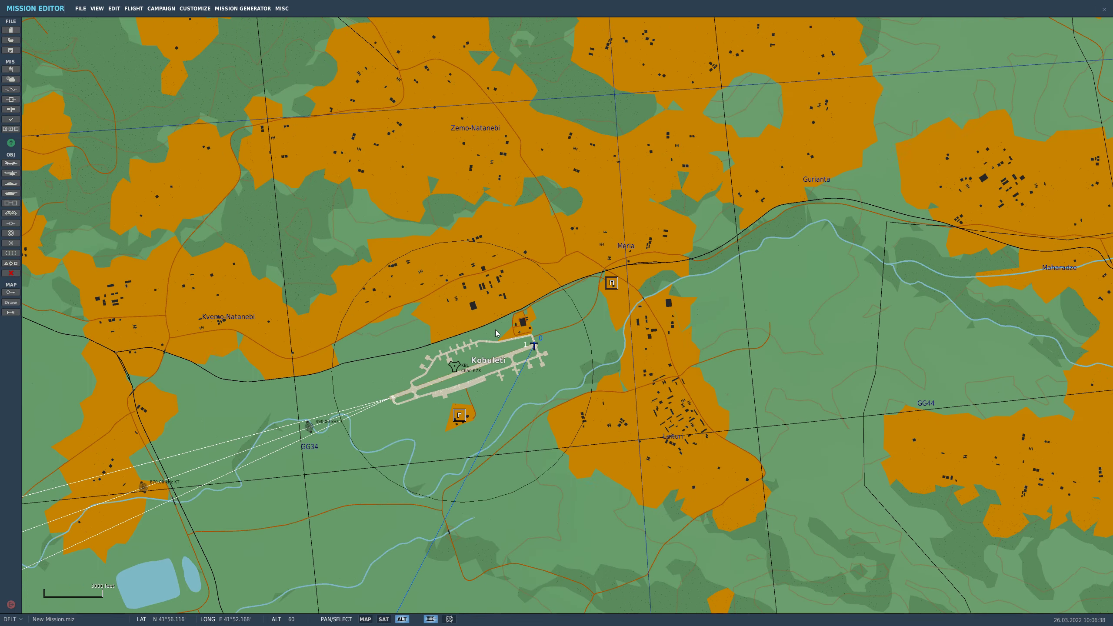
pyautogui.moveTo(570, 448); pyautogui.dragTo(673, 236, button='right')
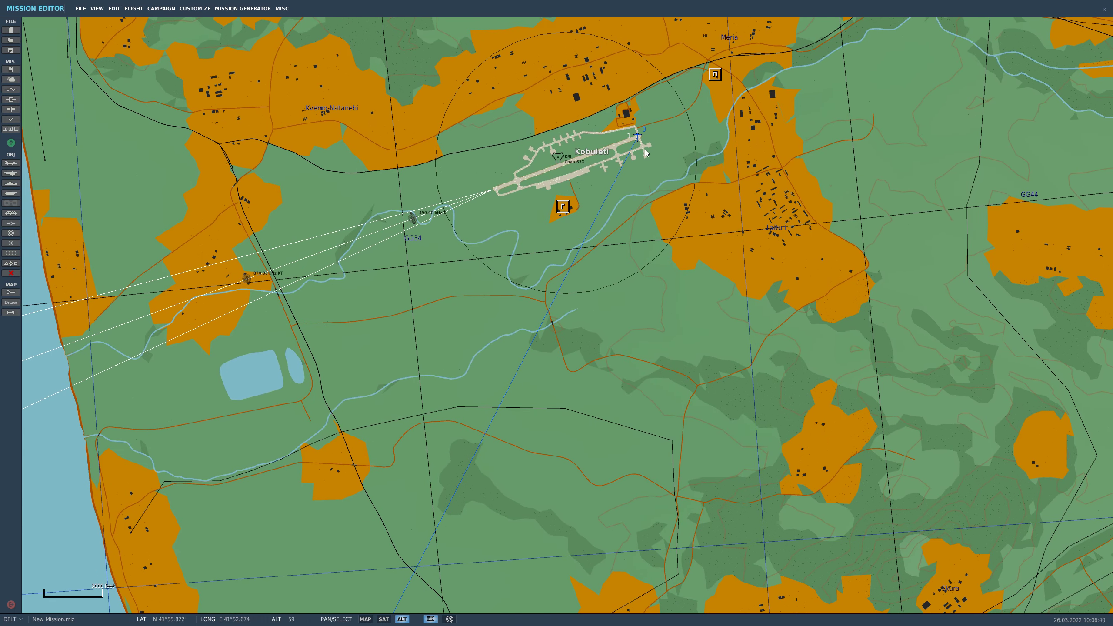
# Step: Start a new vehicle group for the X-shaped airfield and set its country to Russia
pyautogui.moveTo(524, 511); pyautogui.dragTo(627, 271, button='right')
pyautogui.moveTo(431, 558); pyautogui.dragTo(569, 411, button='right')
pyautogui.scroll(2, 486, 475)
pyautogui.scroll(7, 513, 445)
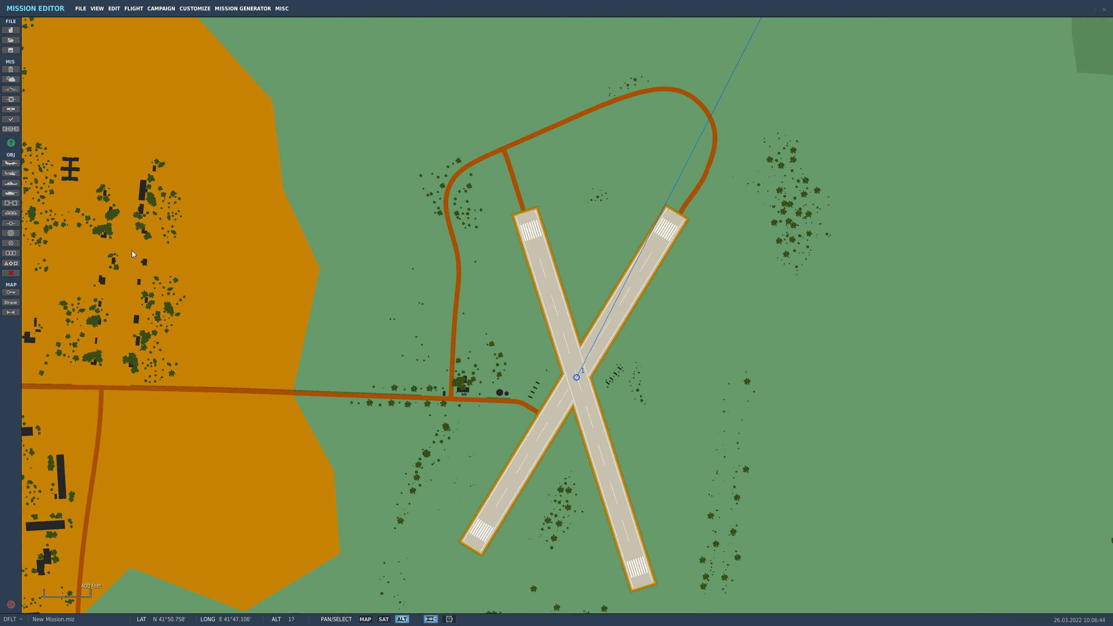
pyautogui.click(11, 193)
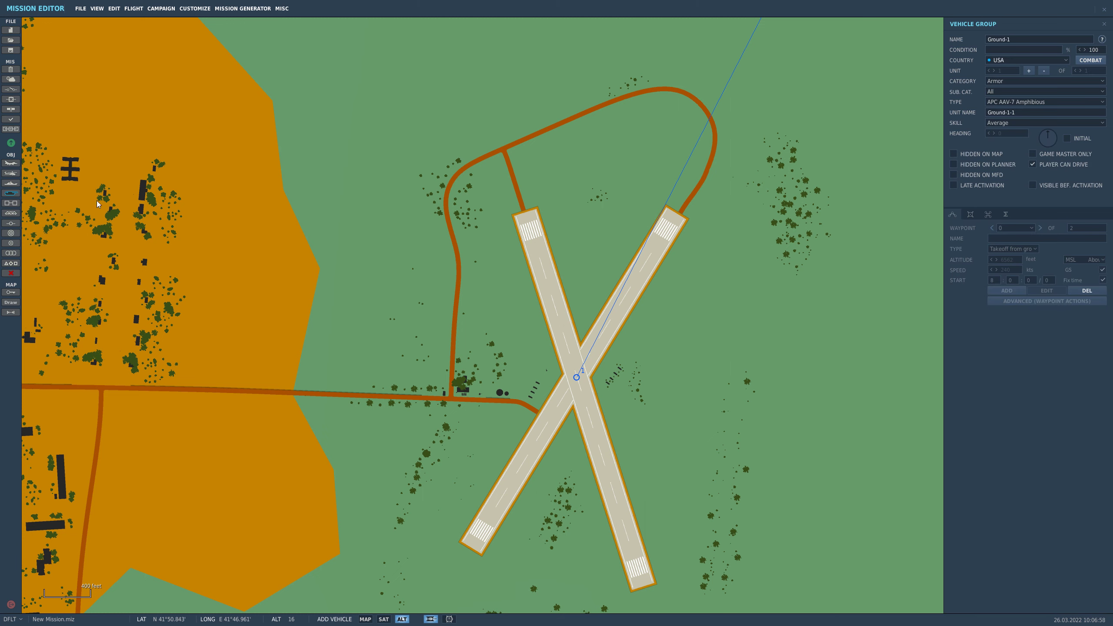
pyautogui.click(1033, 59)
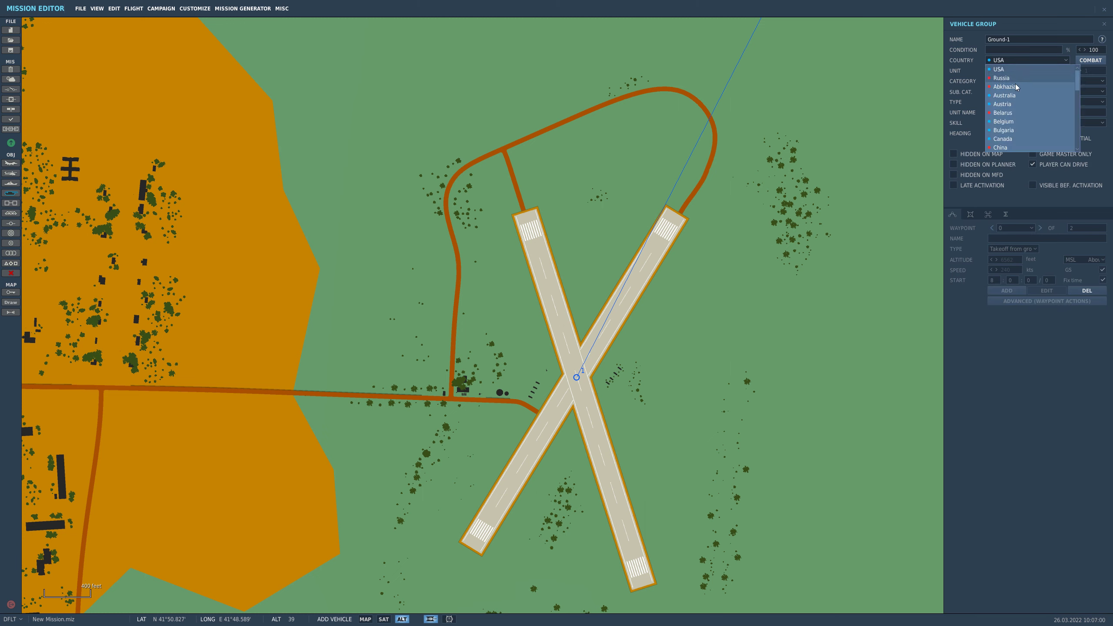
pyautogui.click(1012, 69)
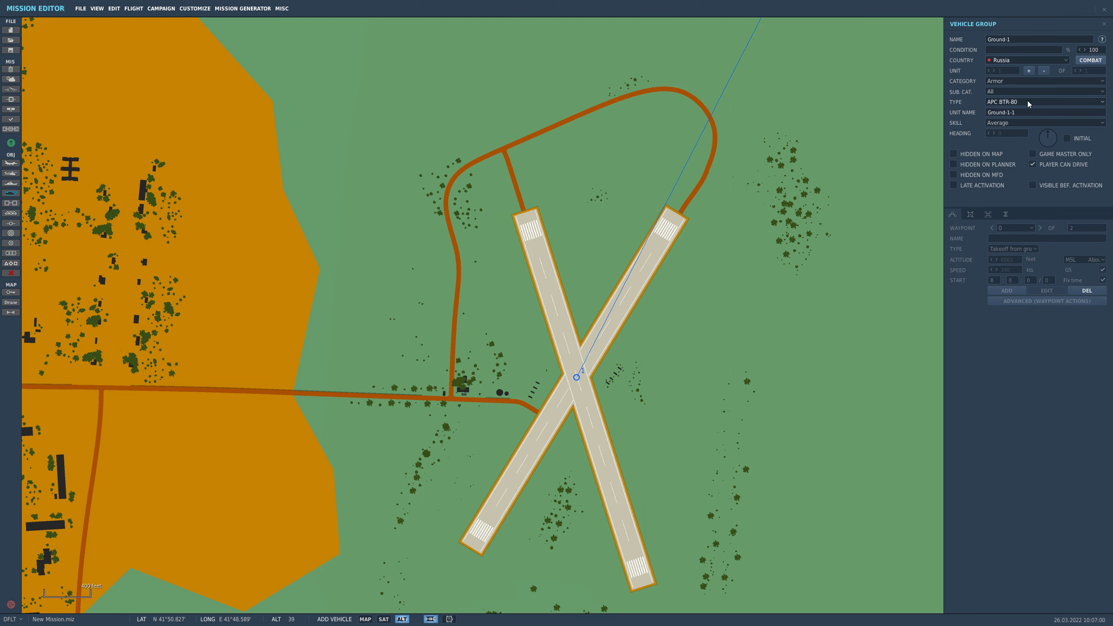
# Step: Choose the Main Battle Tank subcategory and type MBT T-72B, and place the tank at the runway crossing beside waypoint 1
pyautogui.click(1002, 92)
pyautogui.click(1011, 129)
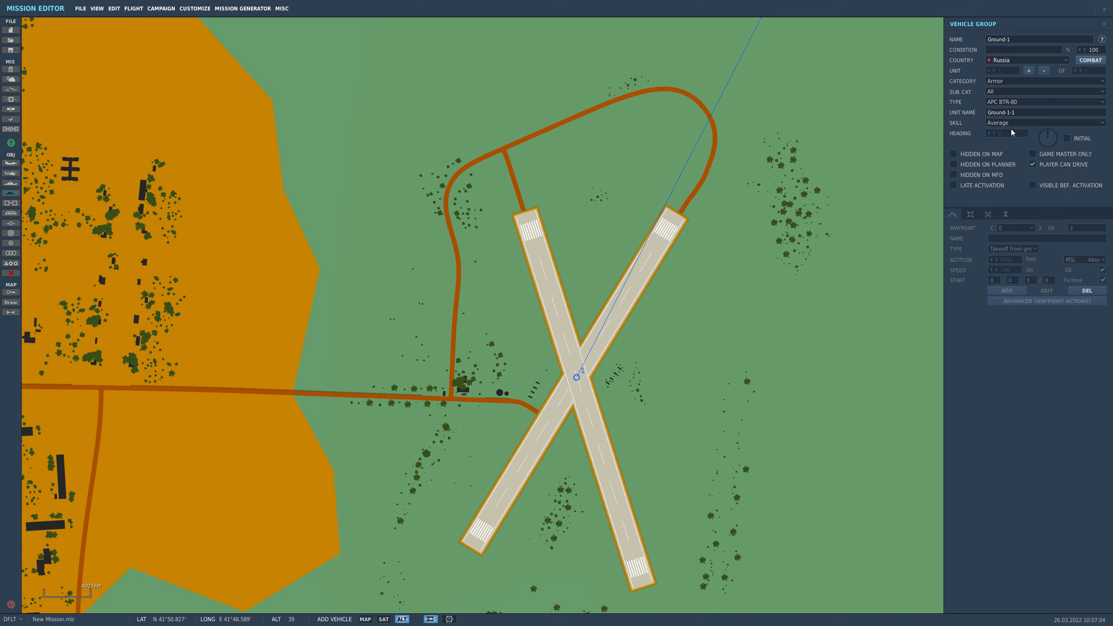
pyautogui.click(1015, 102)
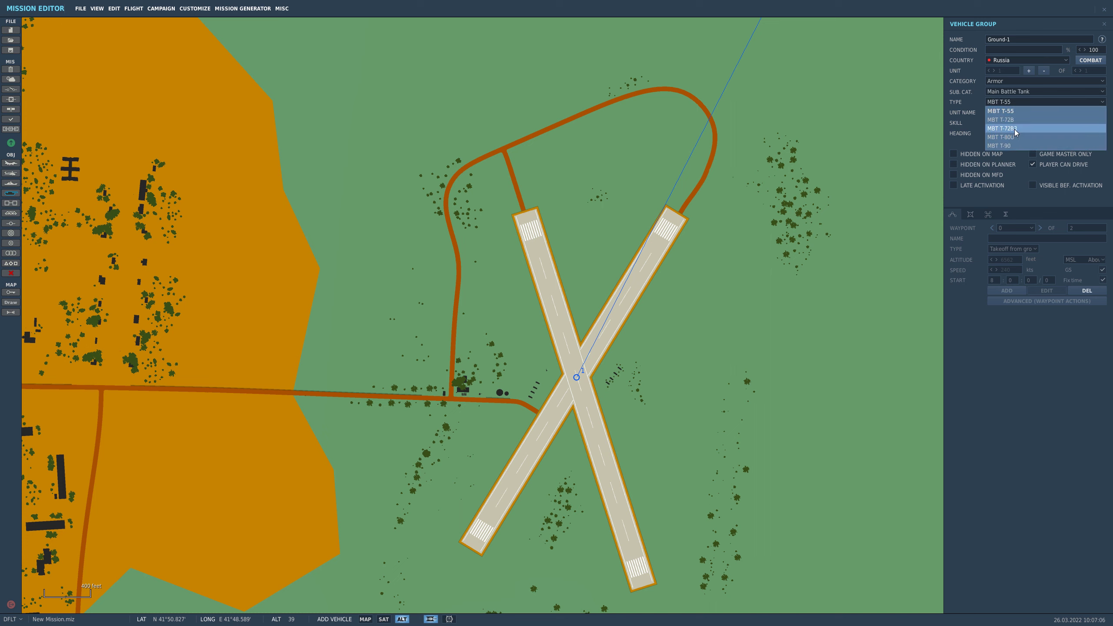
pyautogui.click(1003, 120)
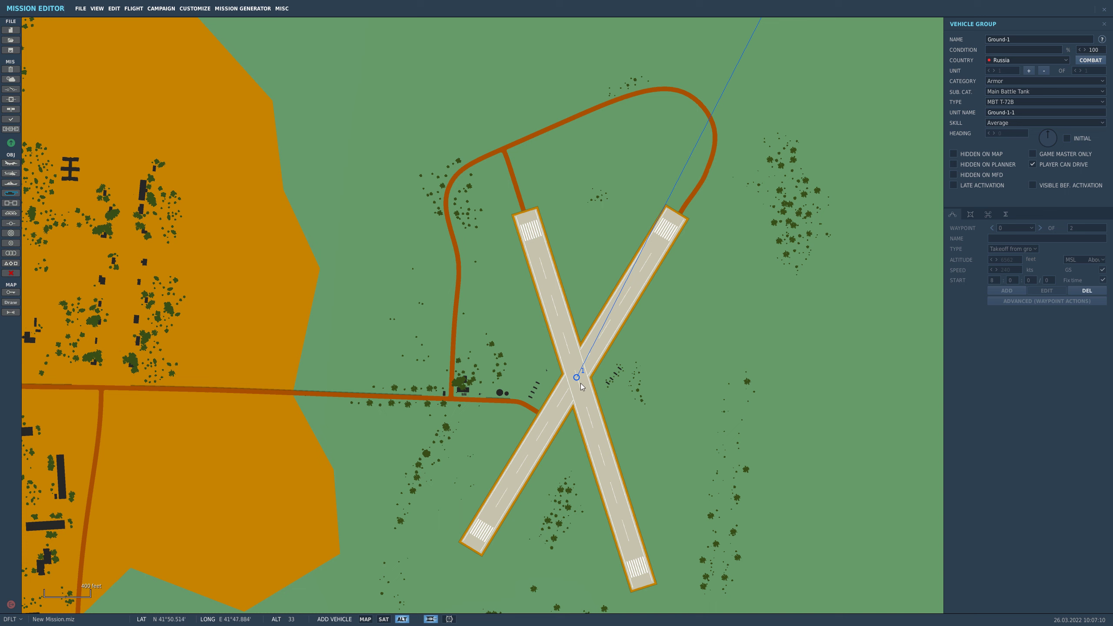
pyautogui.click(580, 381)
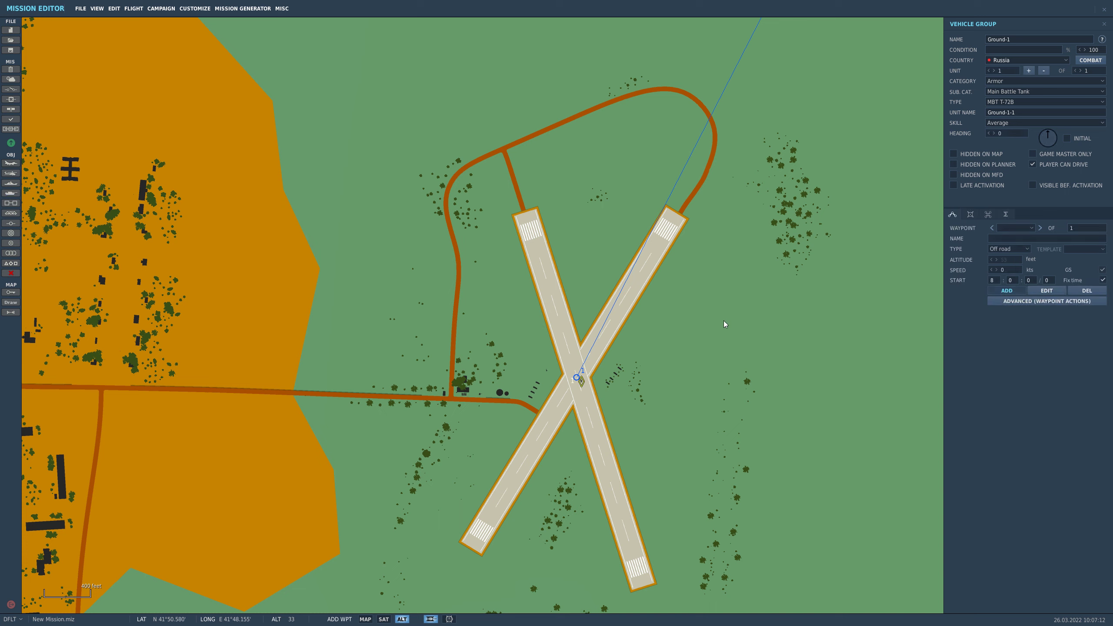